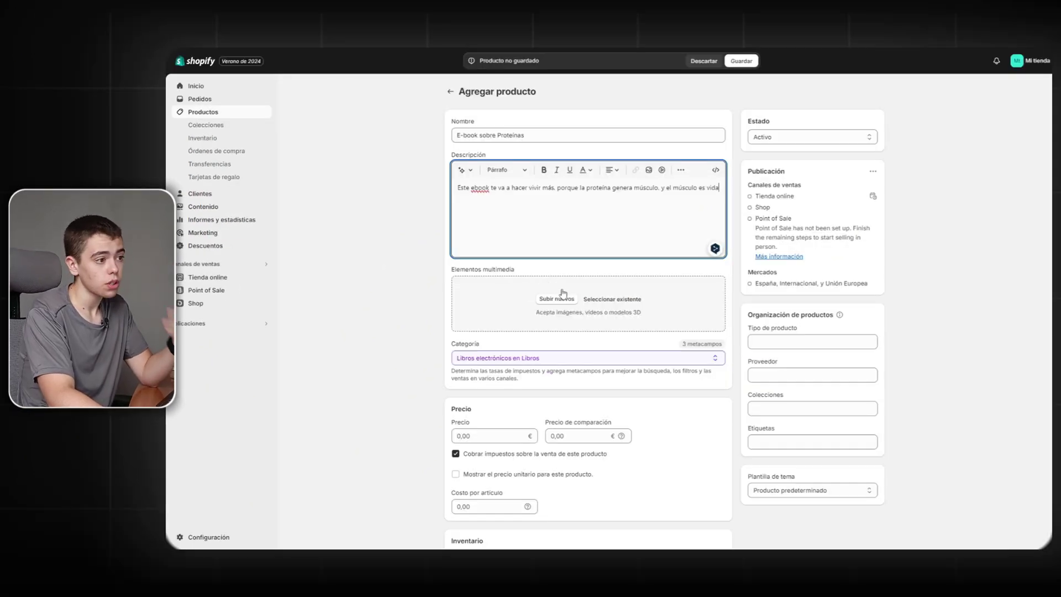
# - Upload the protein foods photo to the e-book product and set the price to 4,99 € and the comparison price to 9,99 €
pyautogui.click(563, 293)
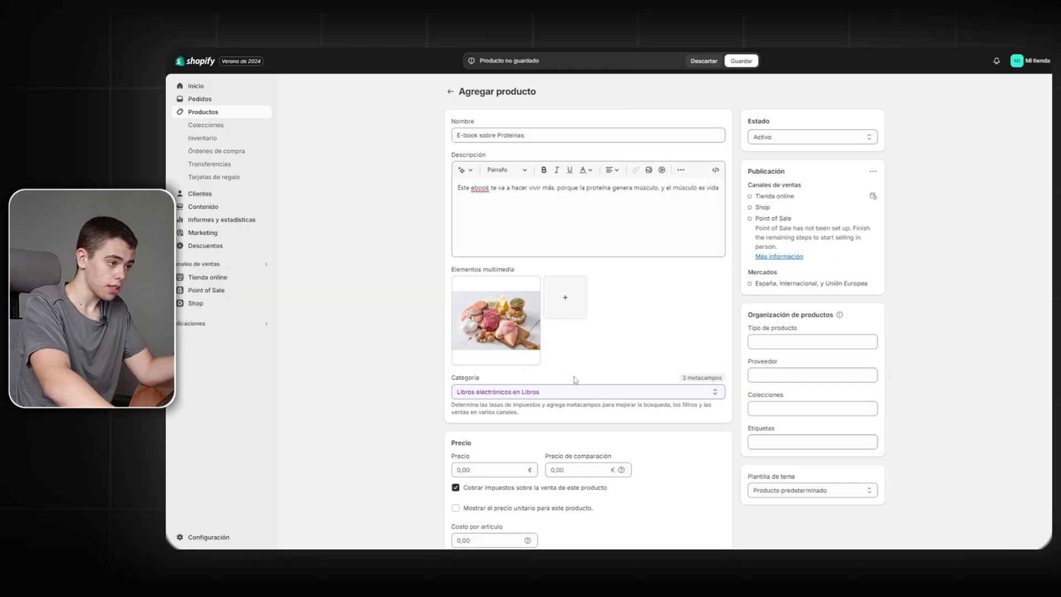
pyautogui.scroll(-3, 575, 379)
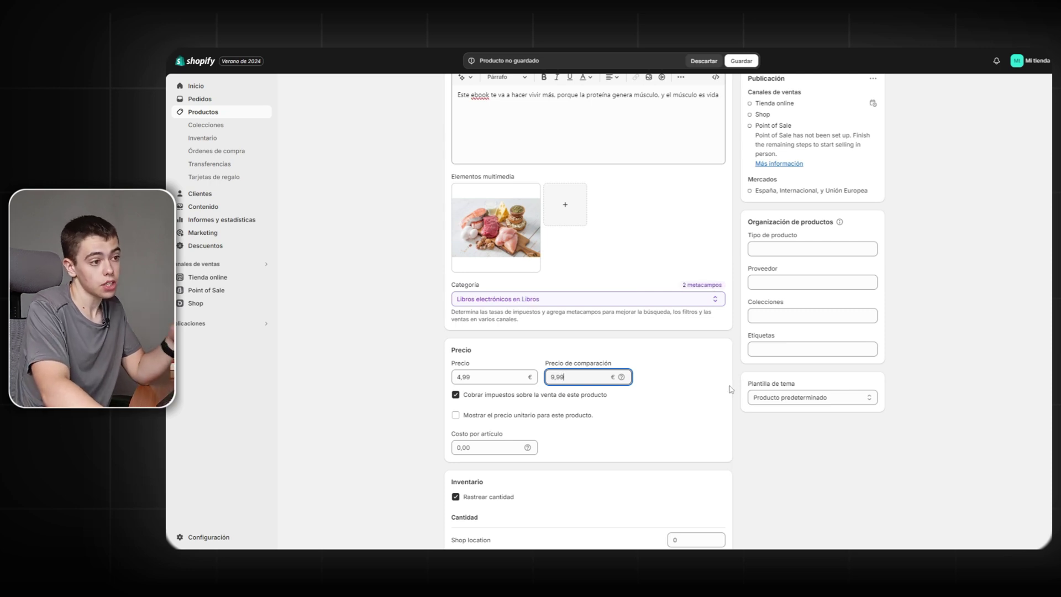
# - Mark the e-book as not being a physical product and save the new product
pyautogui.scroll(-5, 553, 354)
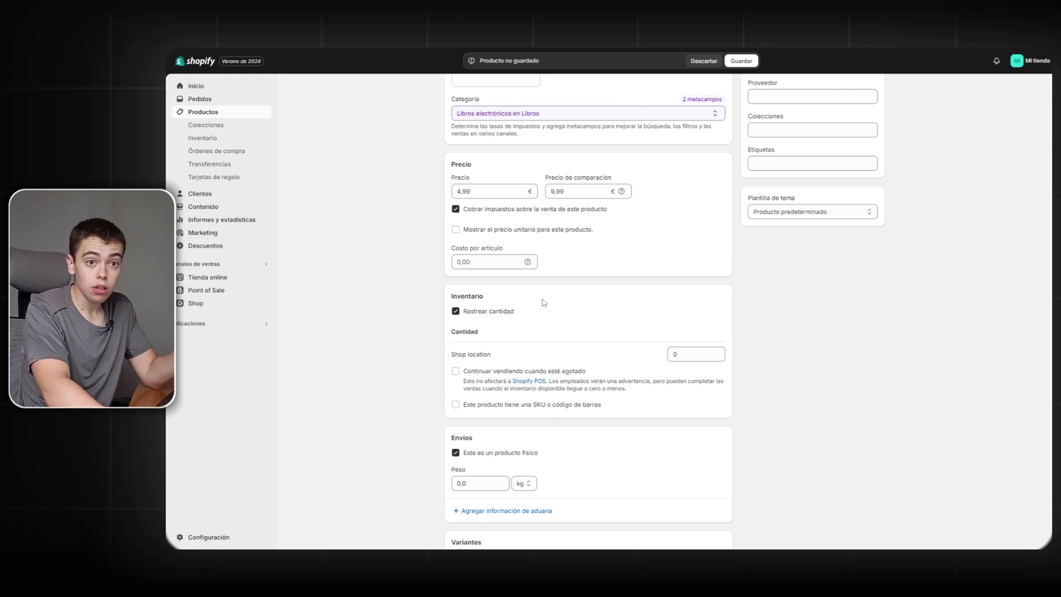
pyautogui.scroll(-2, 618, 422)
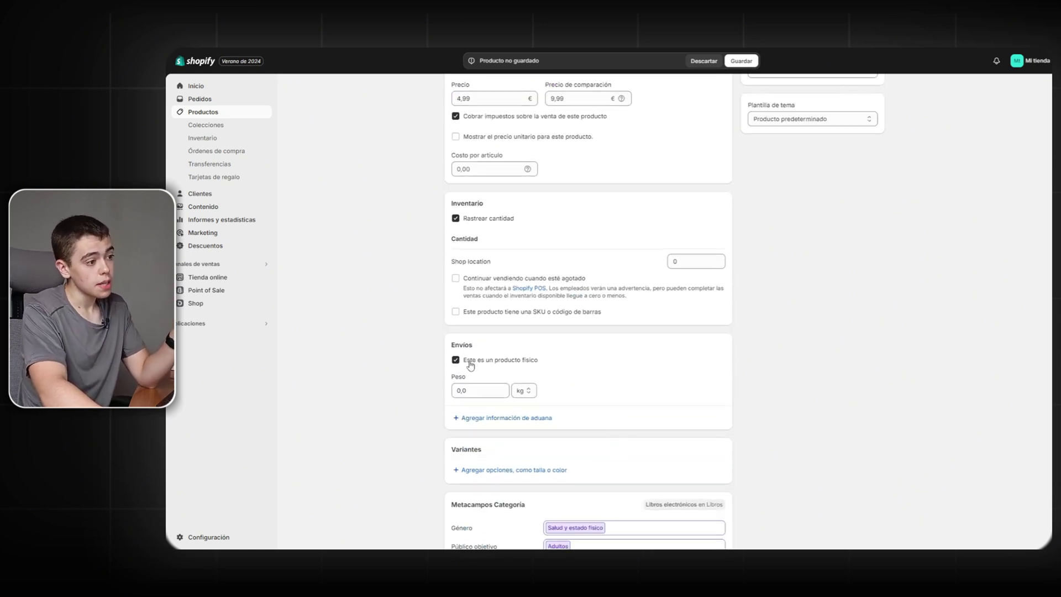
pyautogui.click(532, 364)
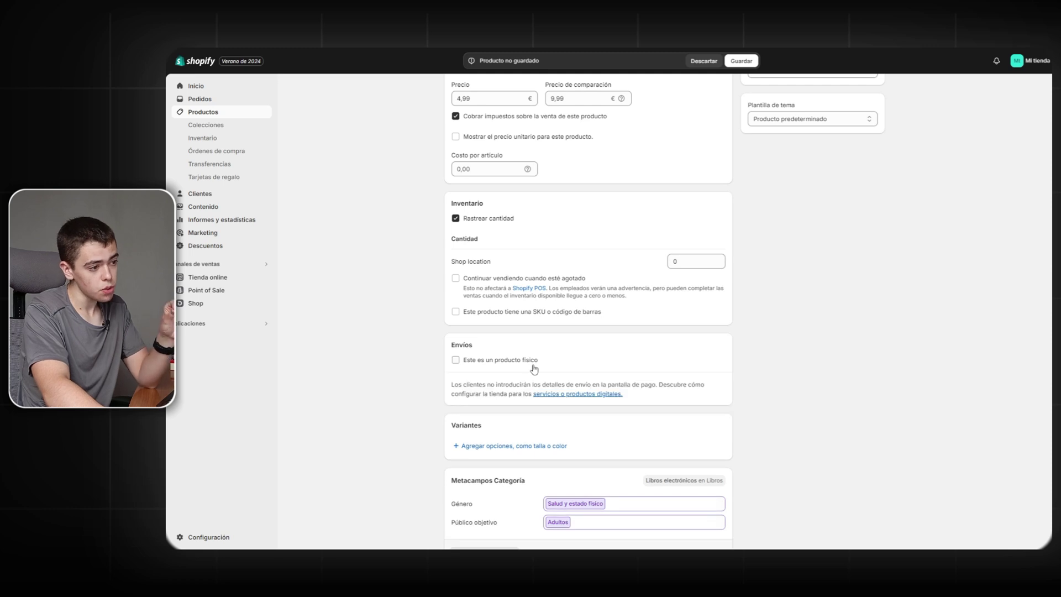
pyautogui.scroll(-2, 552, 351)
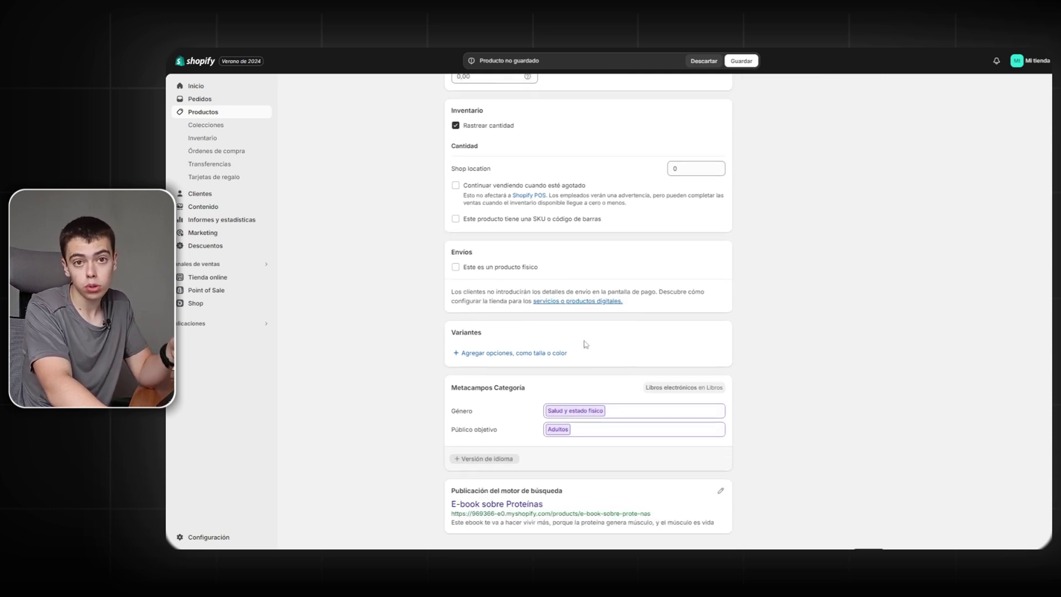
pyautogui.scroll(-1, 478, 431)
pyautogui.scroll(8, 553, 414)
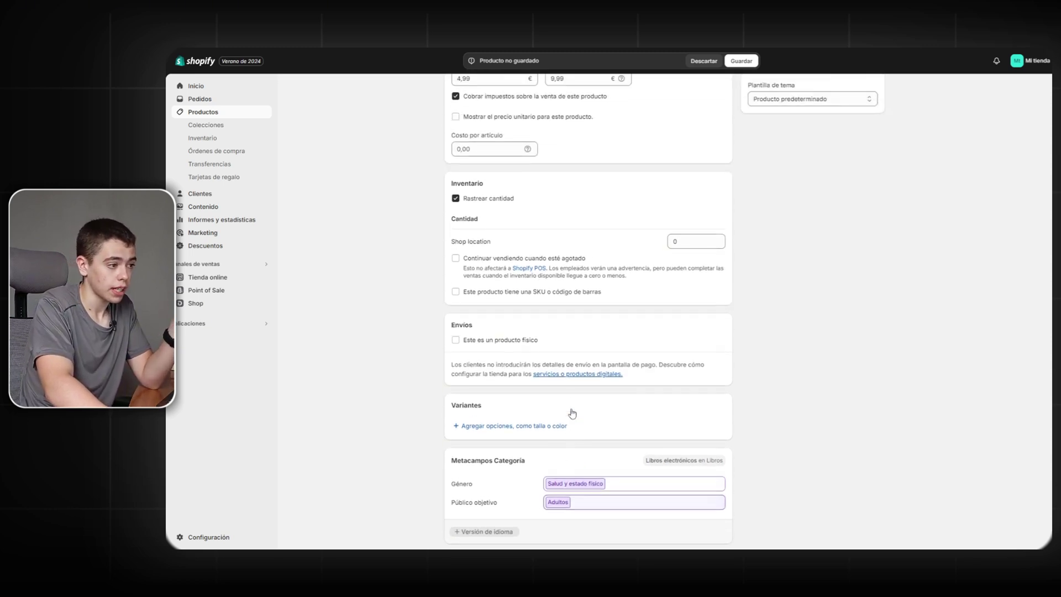
pyautogui.scroll(2, 812, 199)
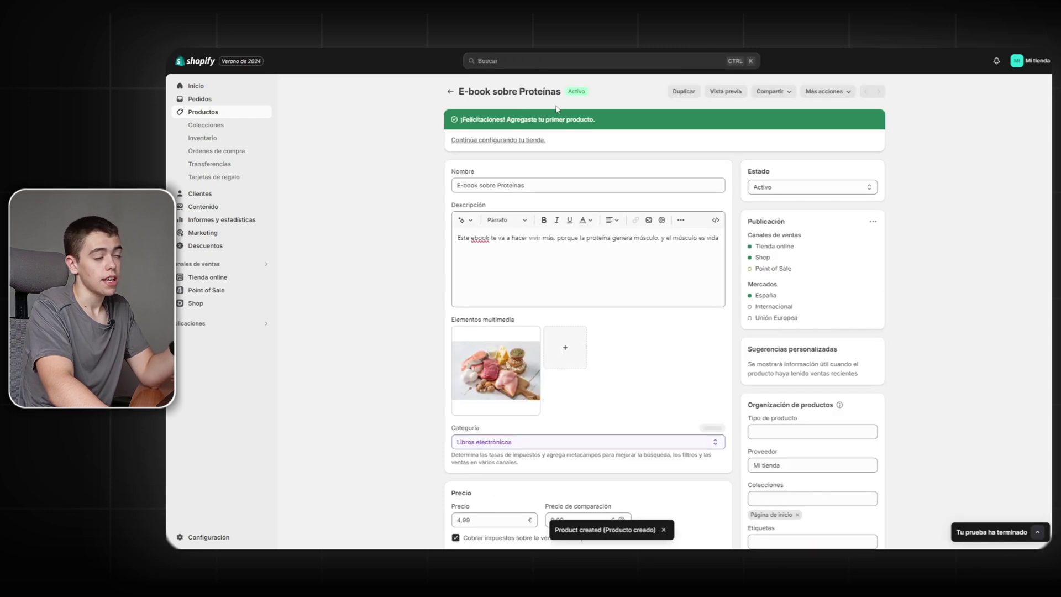
# - Turn off quantity tracking in the inventory settings of E-book sobre Proteínas
pyautogui.scroll(-6, 726, 240)
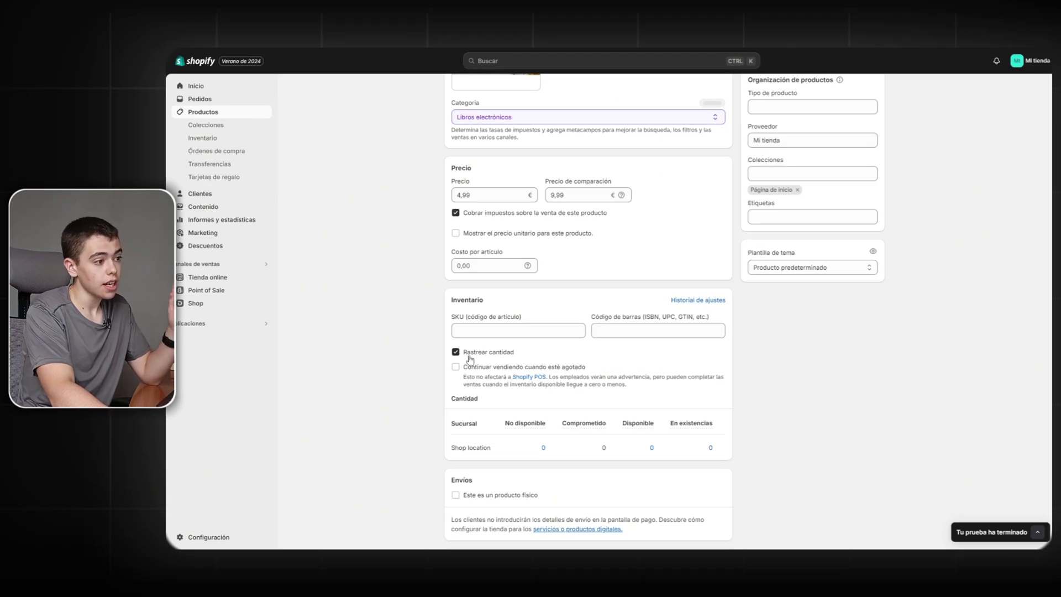
pyautogui.scroll(6, 470, 359)
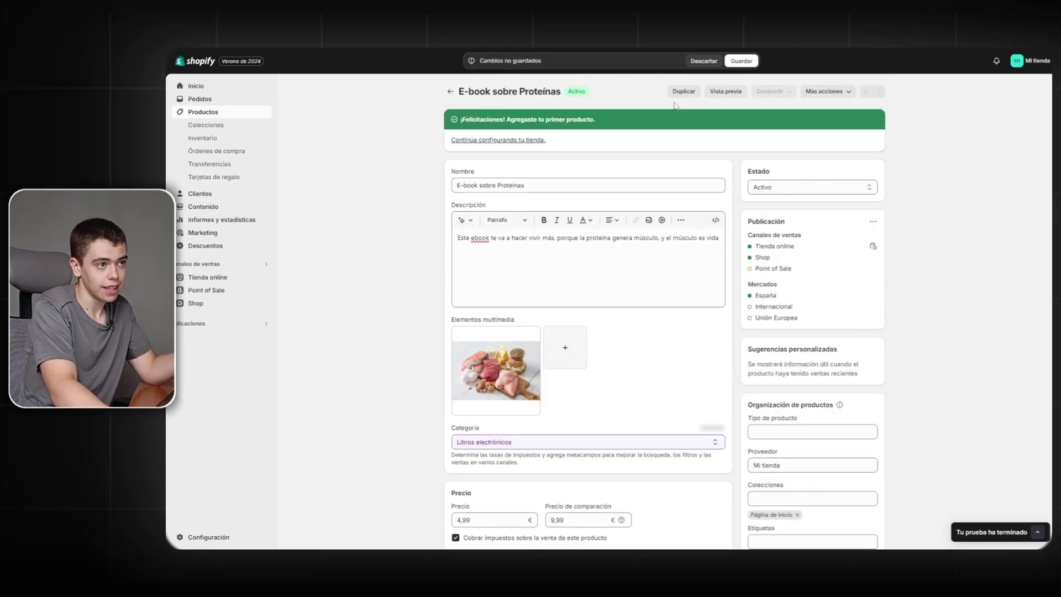
# - In the Digital Downloads app, attach Qué es la proteína.pdf to E-book sobre Proteínas and save the change
pyautogui.click(183, 328)
pyautogui.click(525, 98)
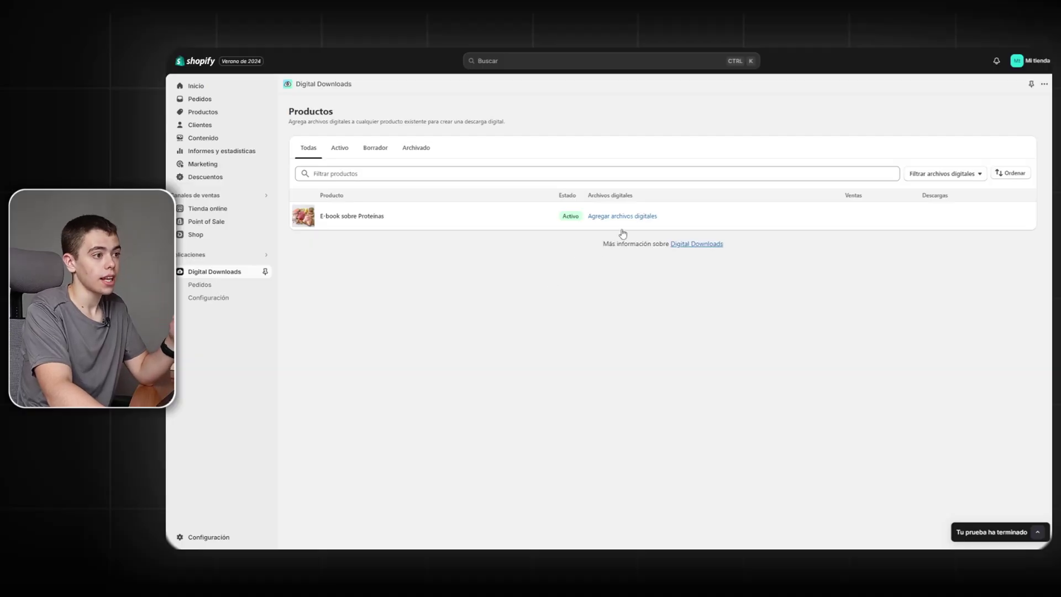
pyautogui.click(621, 217)
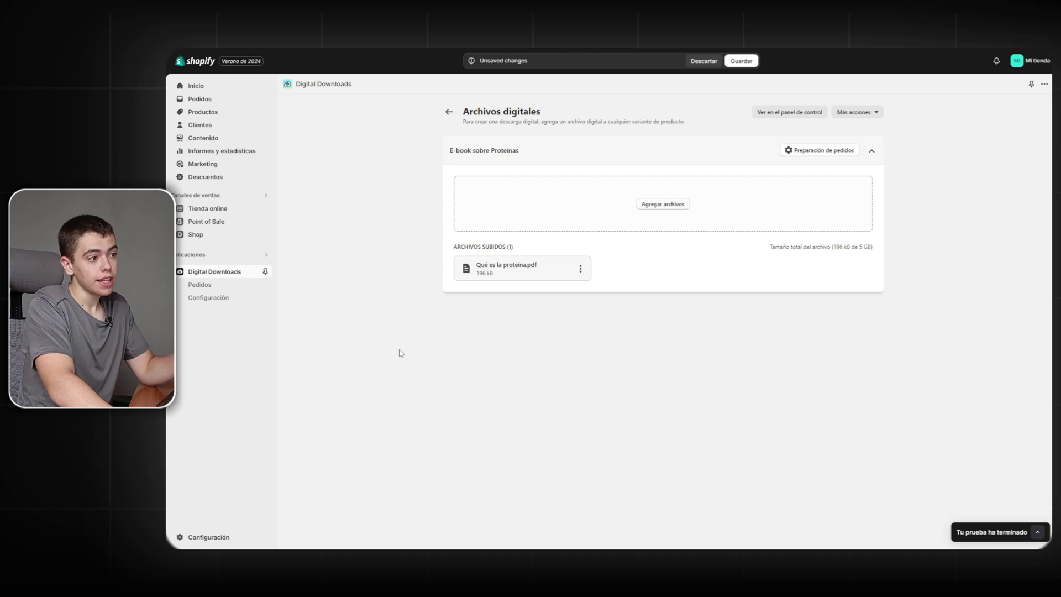
pyautogui.click(739, 62)
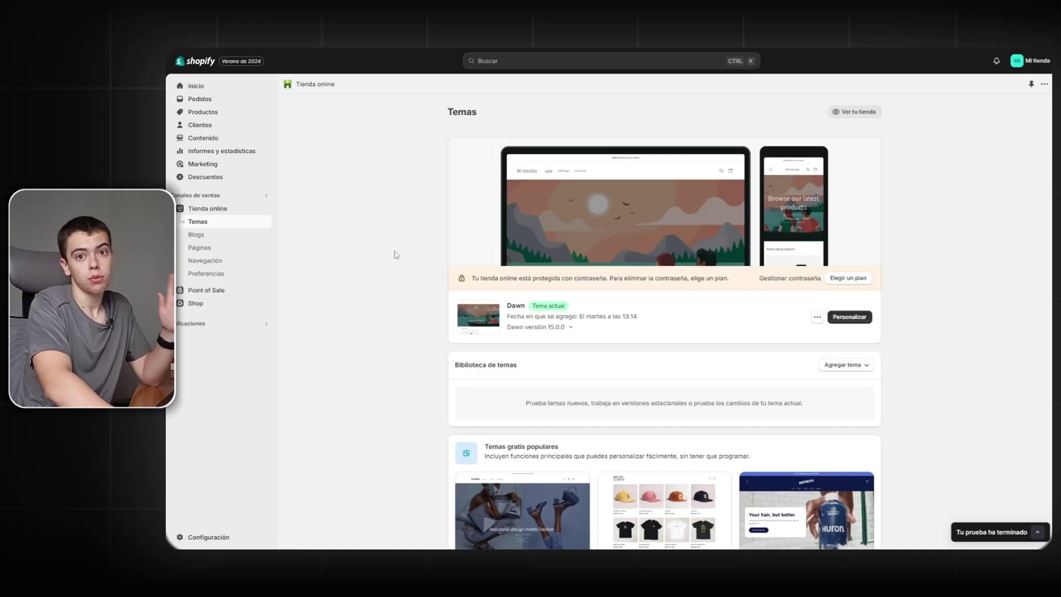
# - View the online store's home page and check how the e-book is displayed among the featured products
pyautogui.click(264, 210)
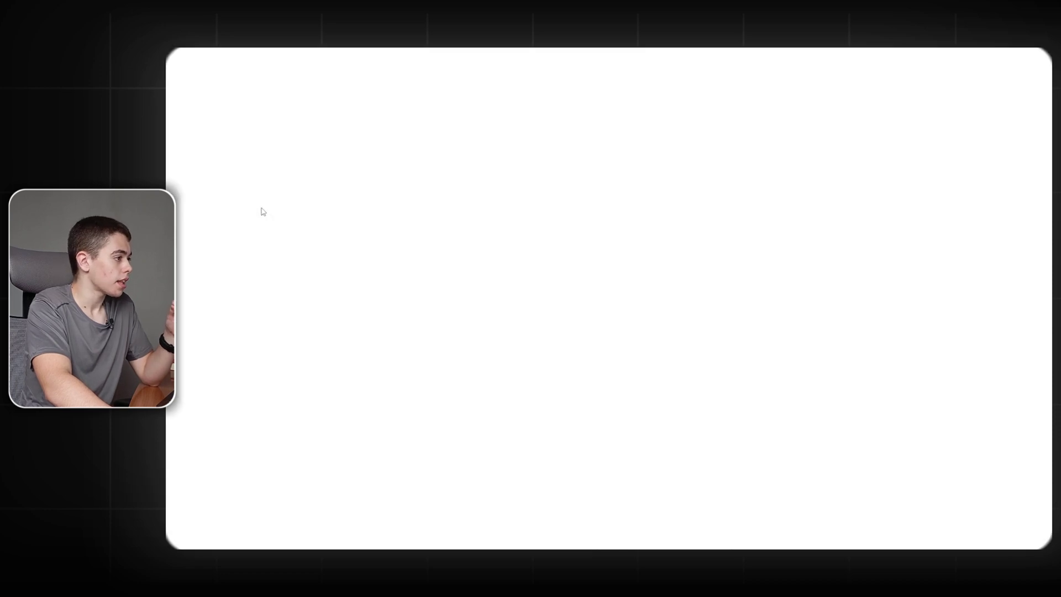
pyautogui.scroll(-3, 426, 362)
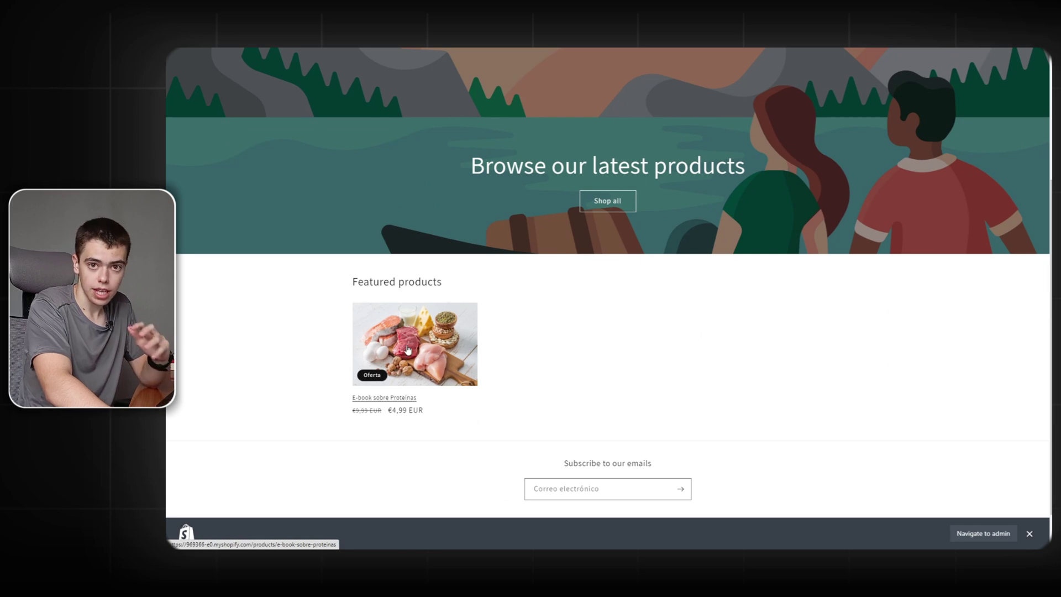
pyautogui.scroll(3, 407, 349)
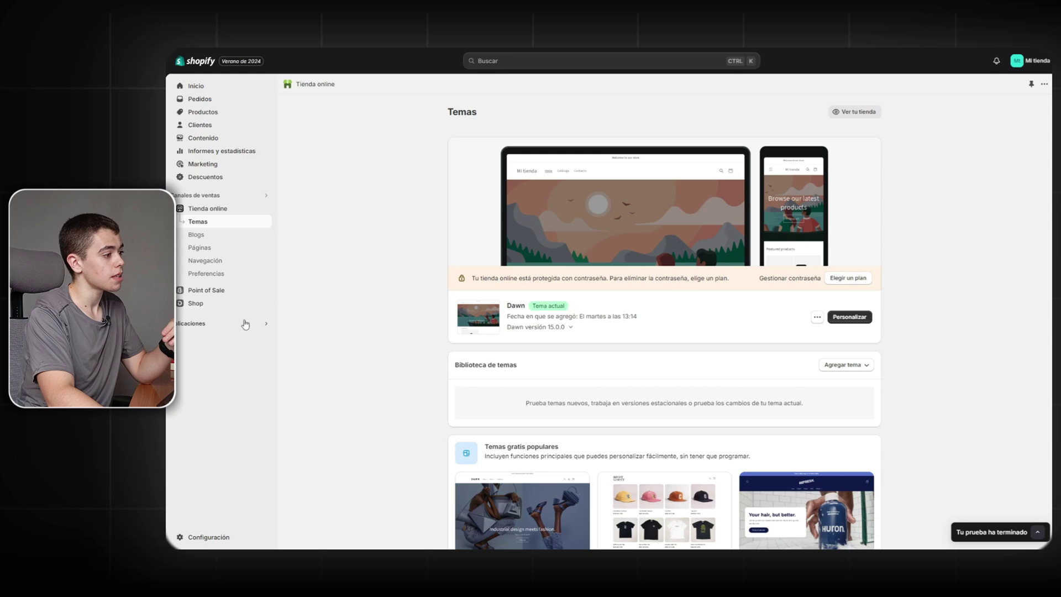
# - In Digital Downloads, open the digital files of E-book sobre Proteínas, create a download link and copy it
pyautogui.click(246, 324)
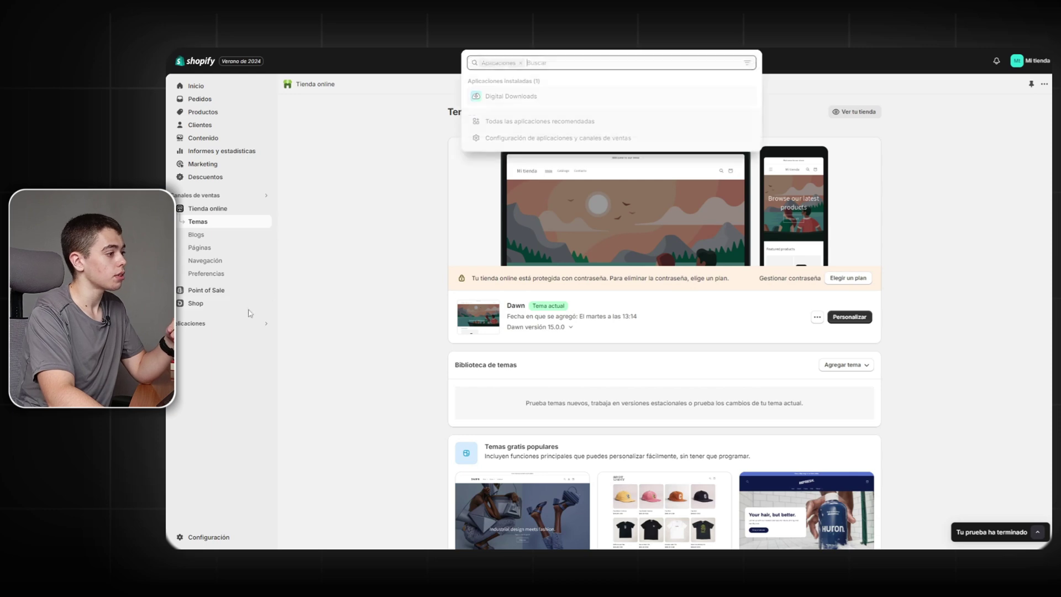
pyautogui.click(498, 96)
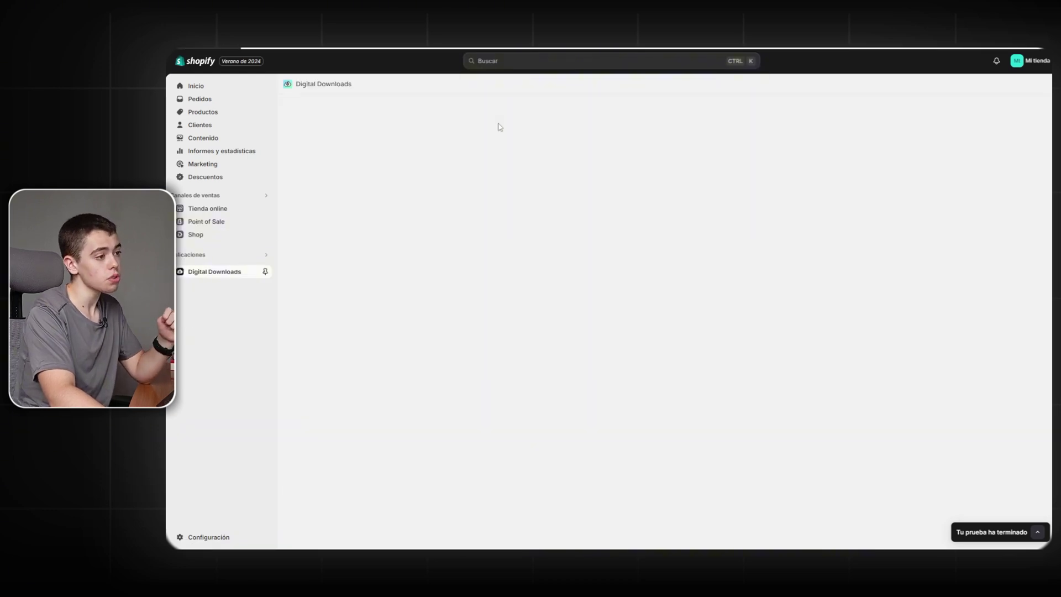
pyautogui.click(463, 217)
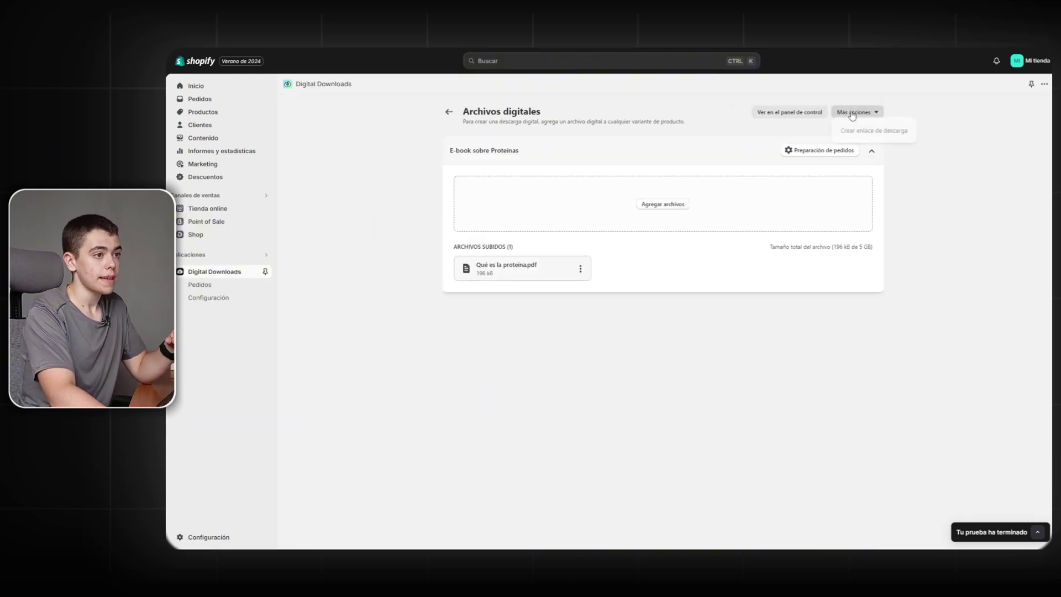
pyautogui.click(882, 132)
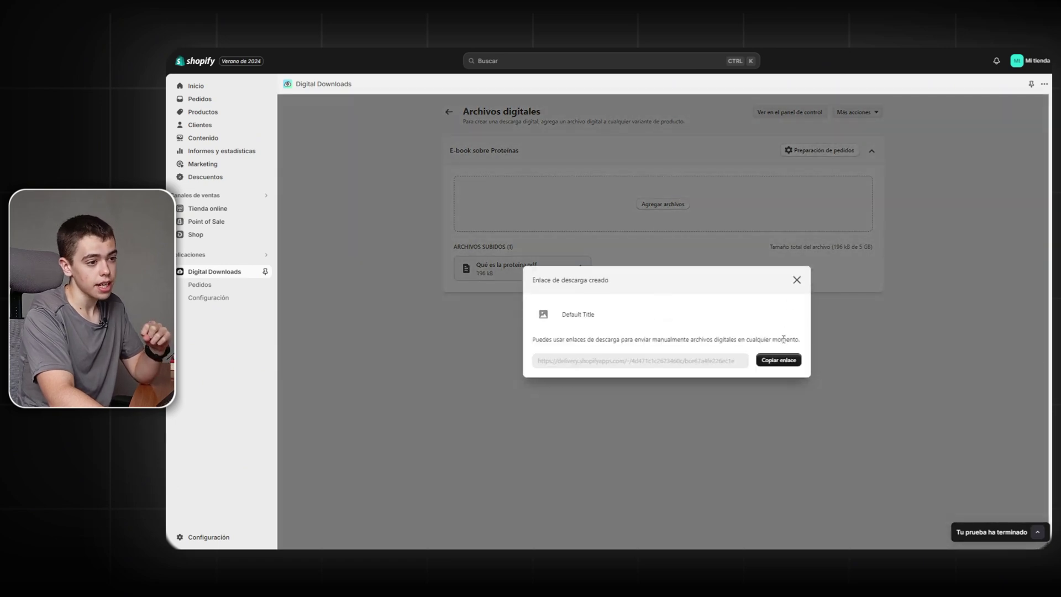
# - Open the copied download link in a new browser tab and download the e-book file
pyautogui.hotkey('ctrl', 't')
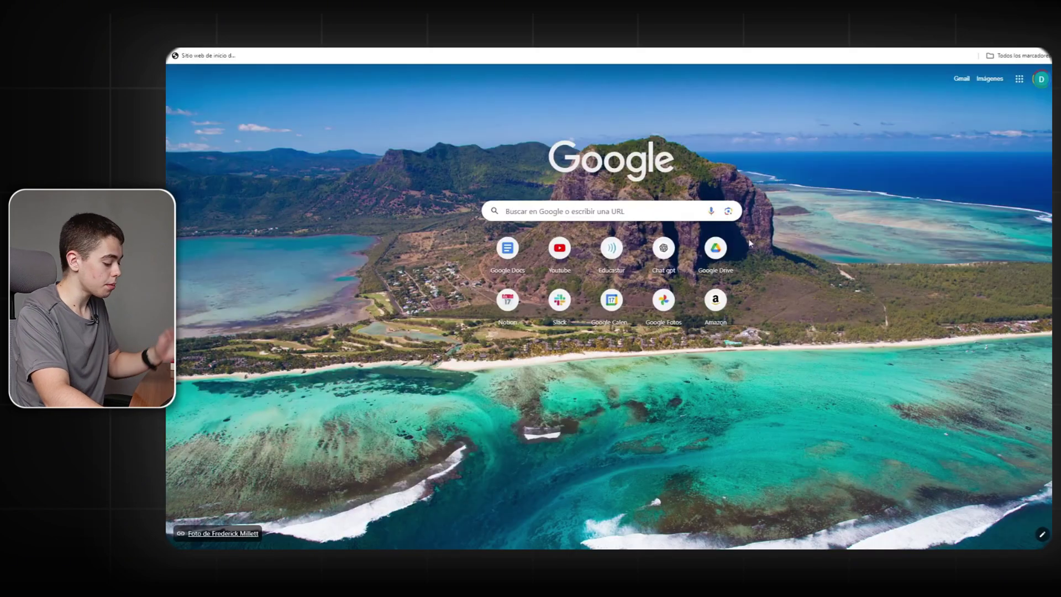
pyautogui.click(588, 211)
pyautogui.hotkey('ctrl', 'v')
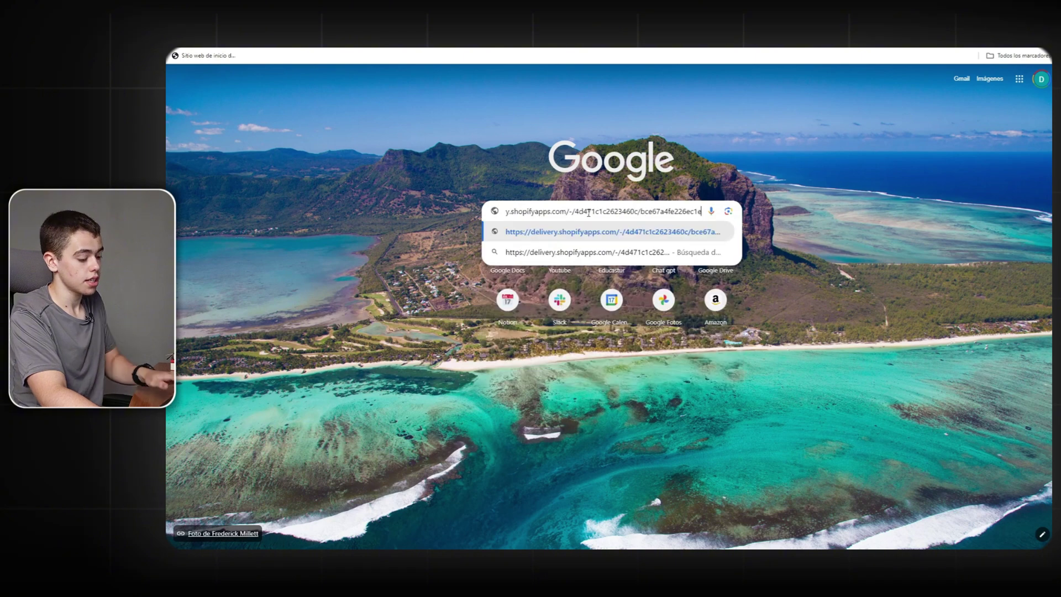
pyautogui.press('Return')
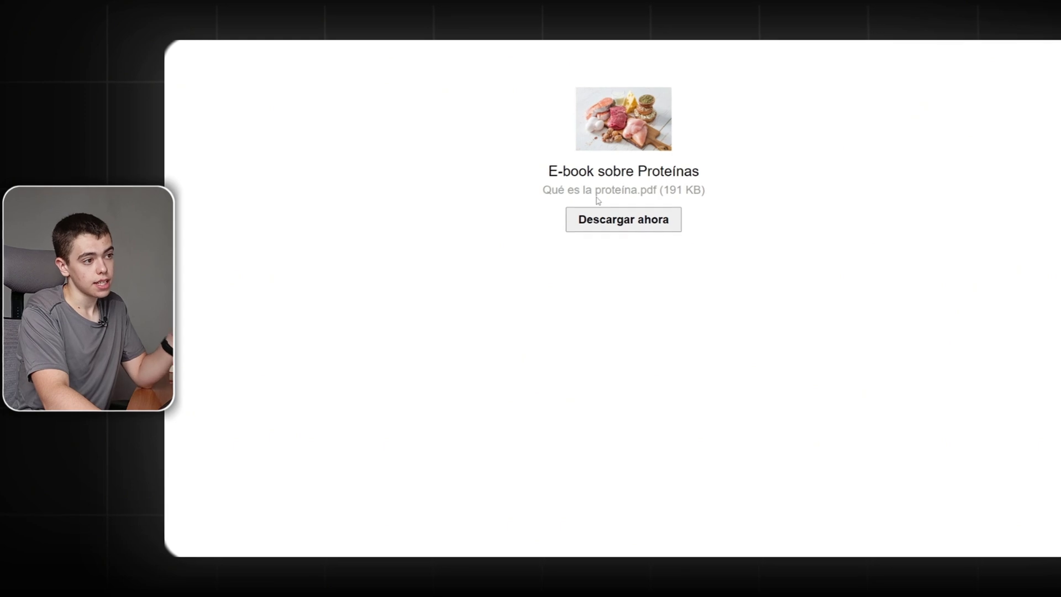
pyautogui.click(617, 222)
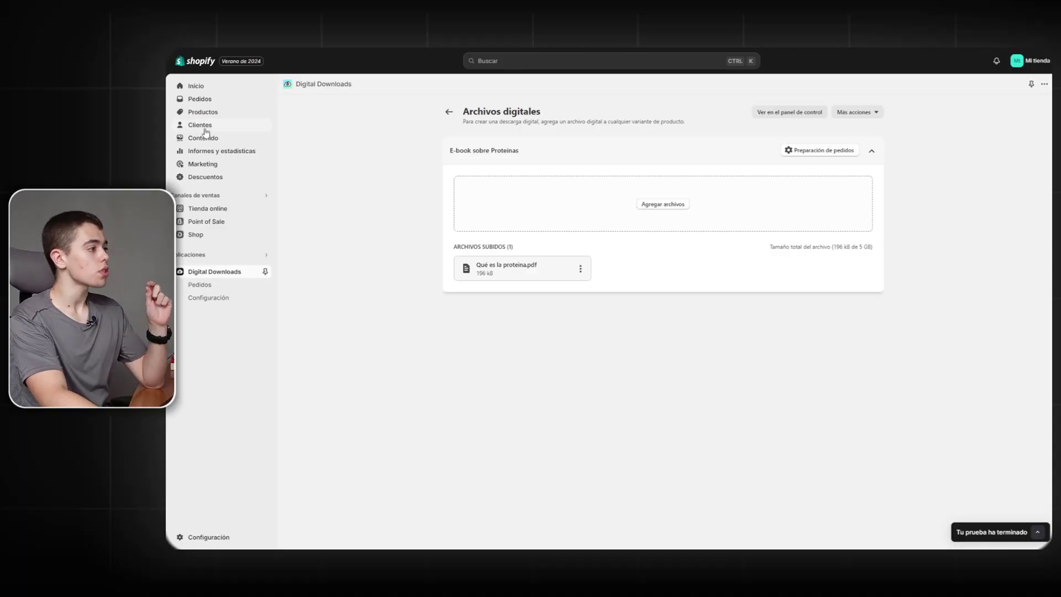
# - Start a new product named "Granja online física" with the description "Una granja muy feliz"
pyautogui.click(212, 111)
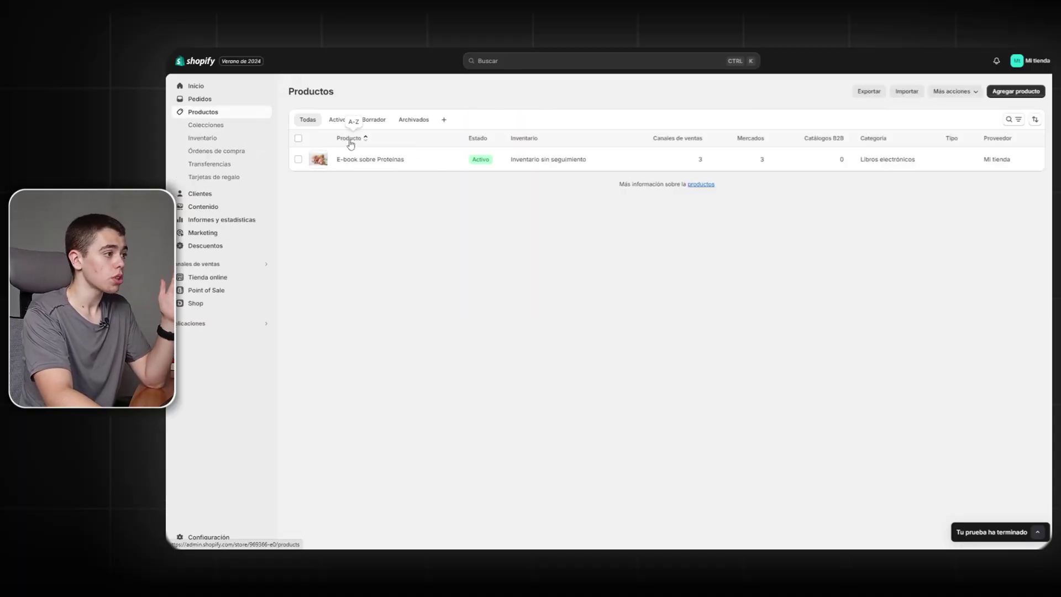
pyautogui.click(1028, 93)
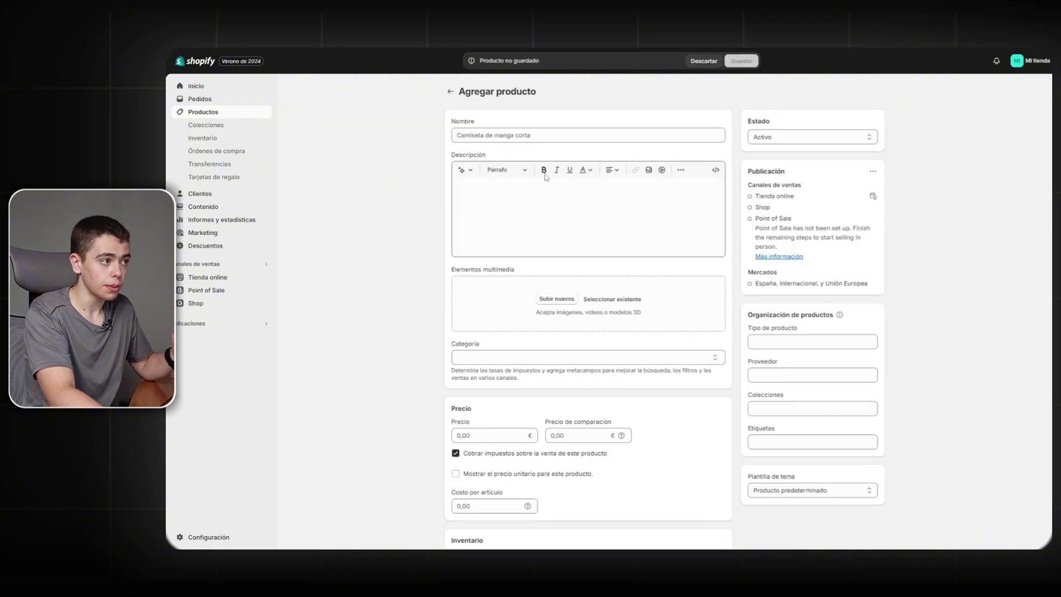
pyautogui.click(522, 136)
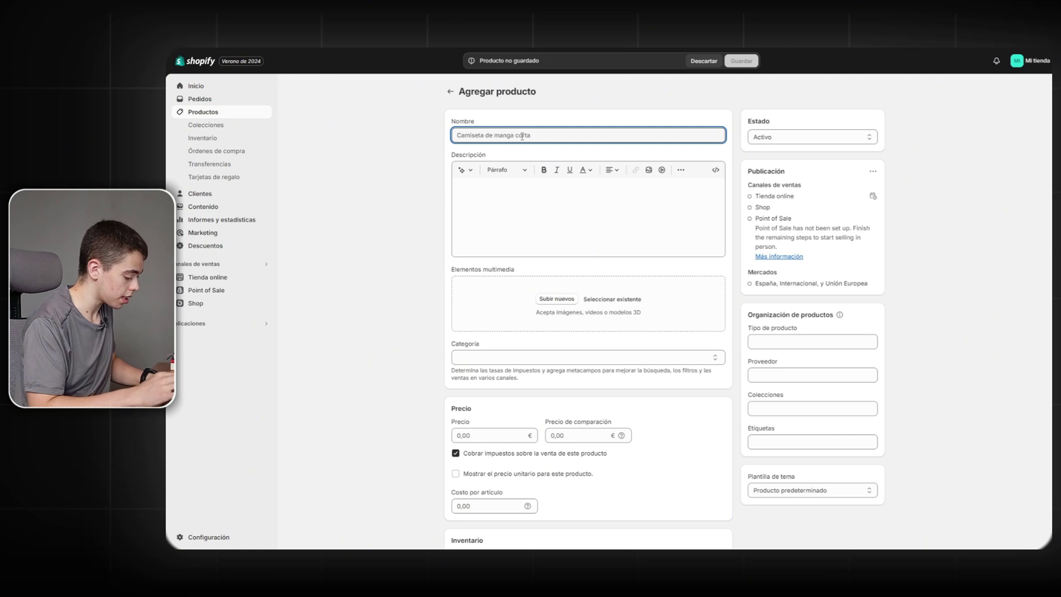
pyautogui.click(502, 209)
pyautogui.write('Una granja muy feliz')
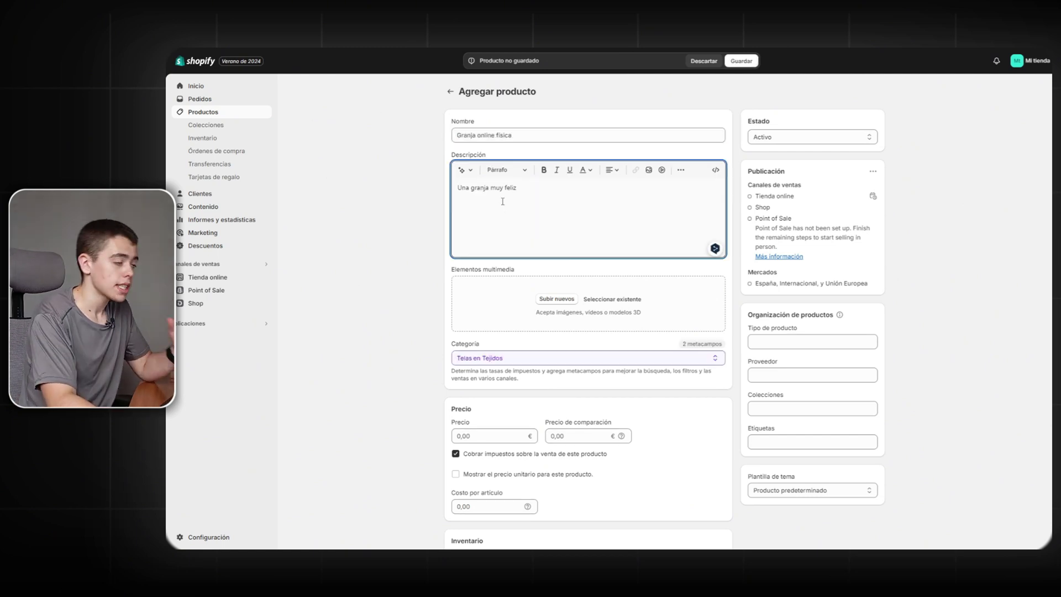
# - Upload the "NOVATO DIA 10" thumbnail image to the product and set the price to 70,00 € and the comparison price to 55.800,00 €
pyautogui.click(546, 304)
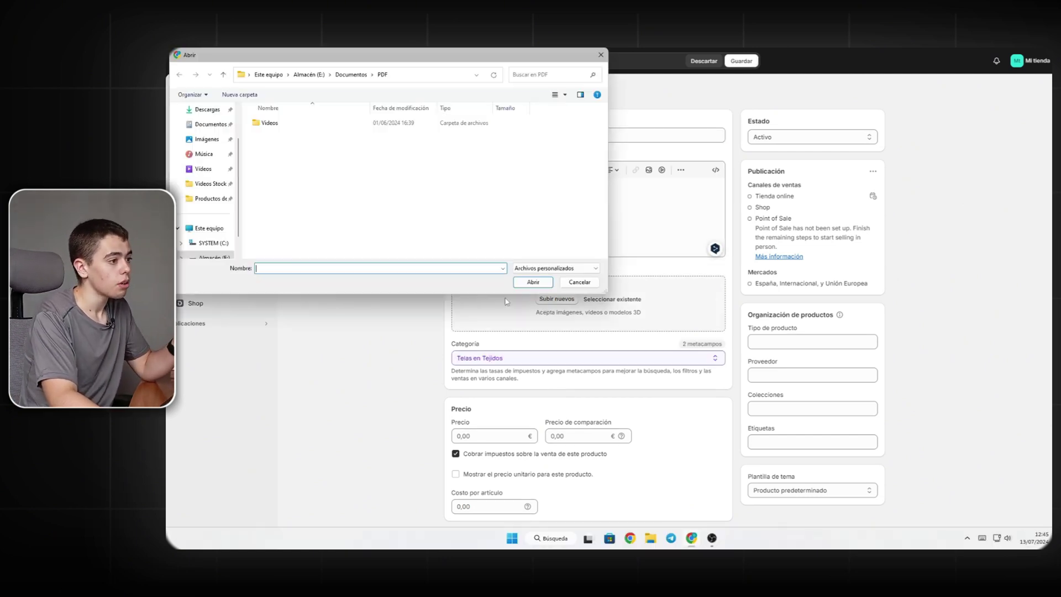
pyautogui.click(203, 124)
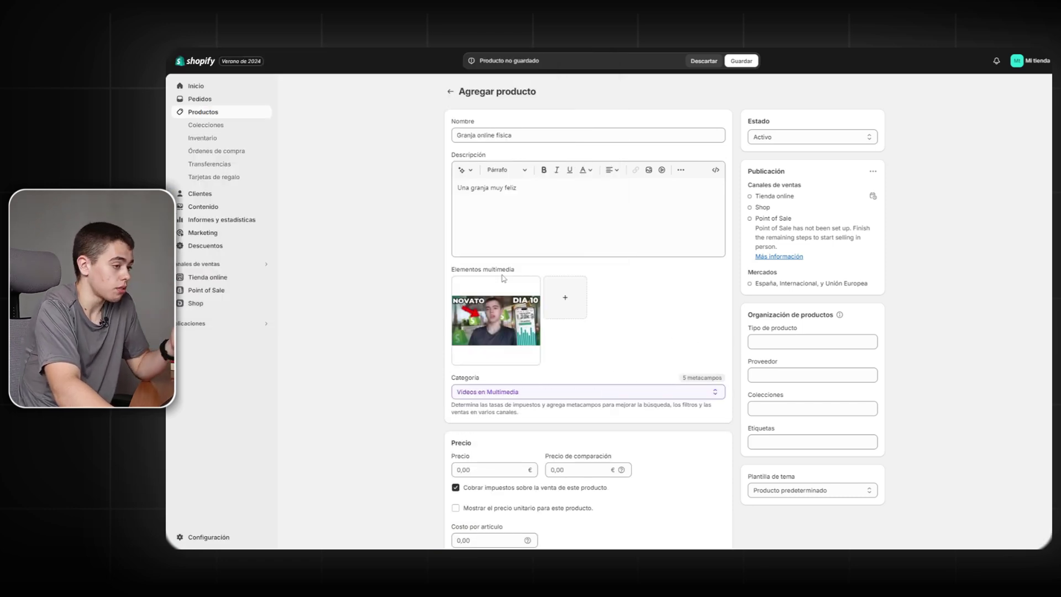
pyautogui.scroll(-3, 576, 331)
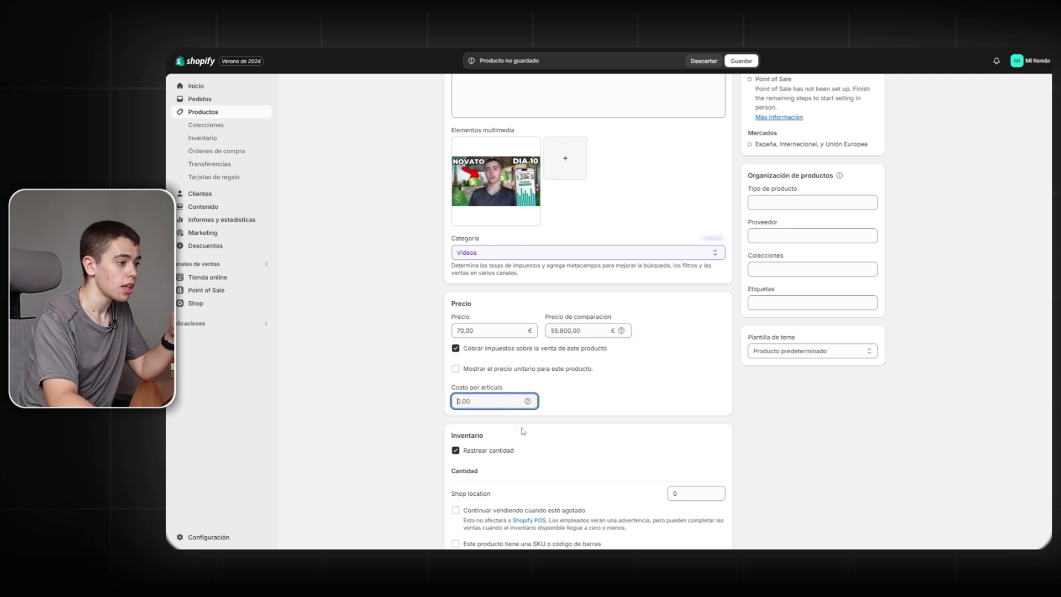
# - Keep Granja online física as a physical product, set its weight to 4,0 kg and save the product
pyautogui.scroll(-3, 522, 430)
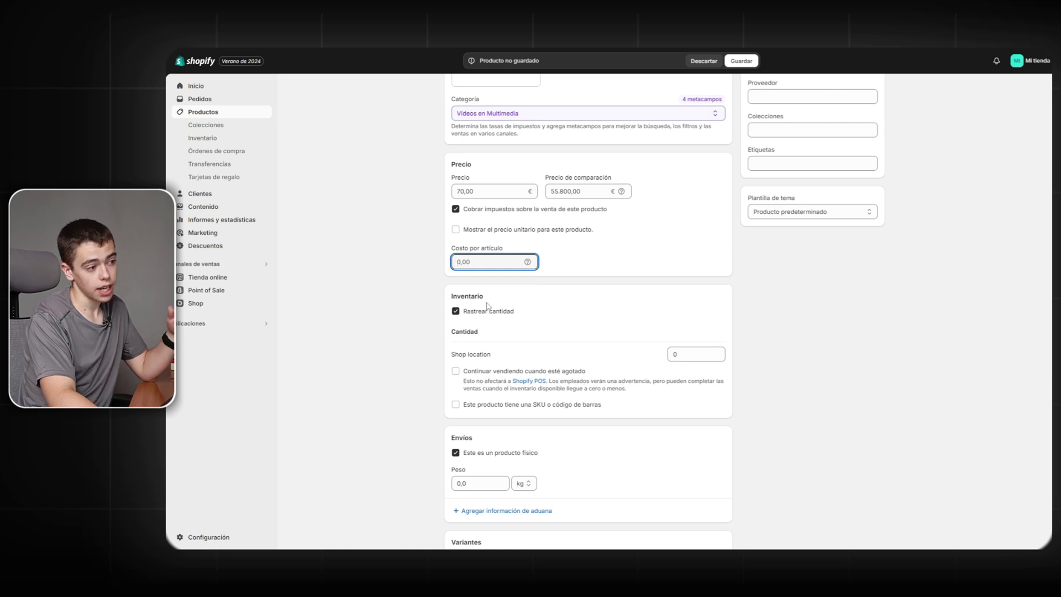
pyautogui.scroll(-2, 486, 310)
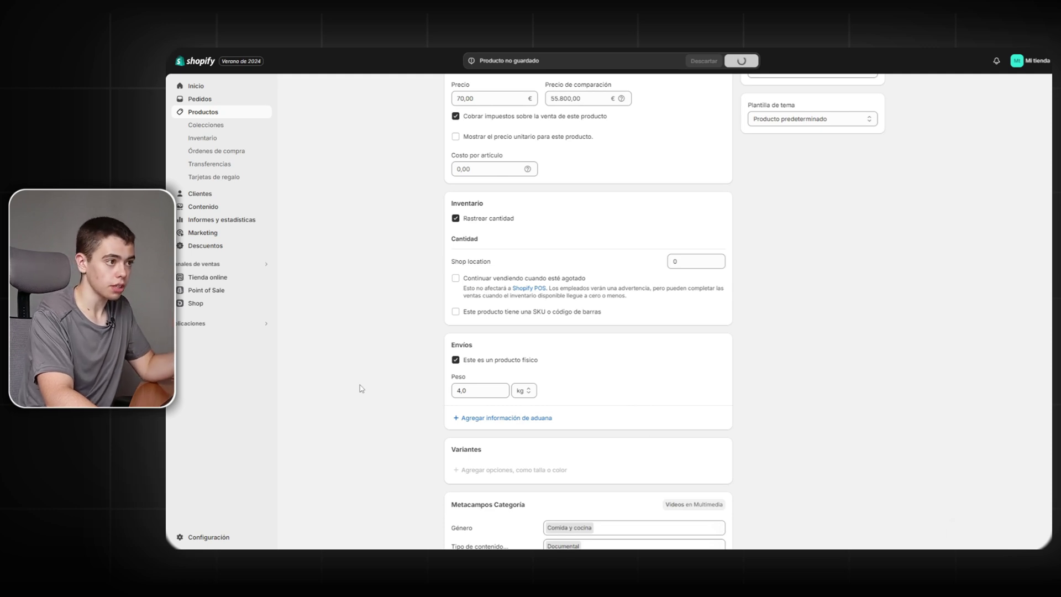
# - In the Digital Downloads app, attach the Las_Meditaciones_de_Marco PDF to Granja online física
pyautogui.click(203, 327)
pyautogui.click(569, 102)
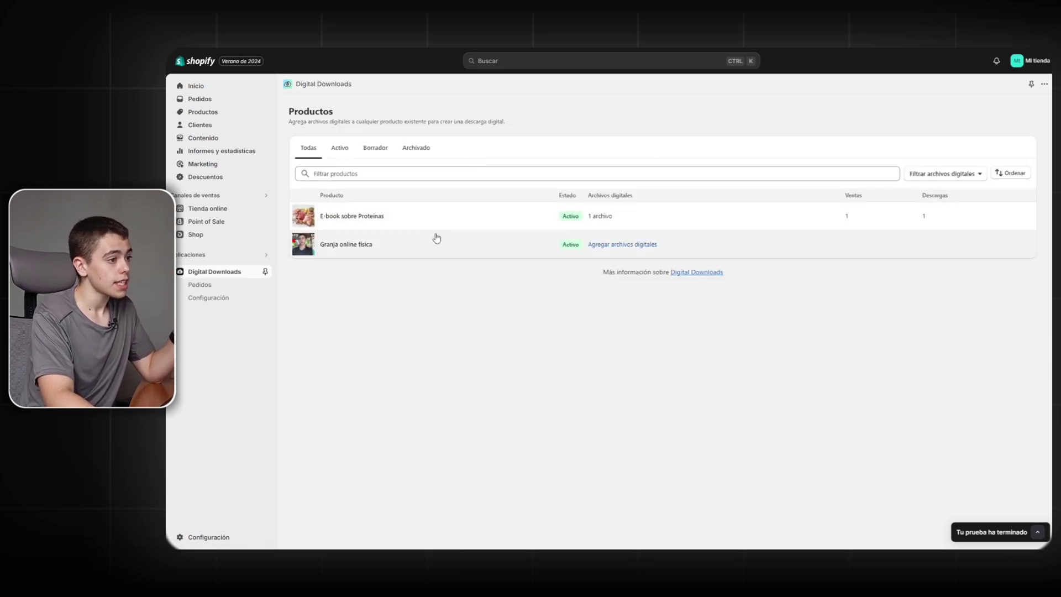
pyautogui.click(609, 245)
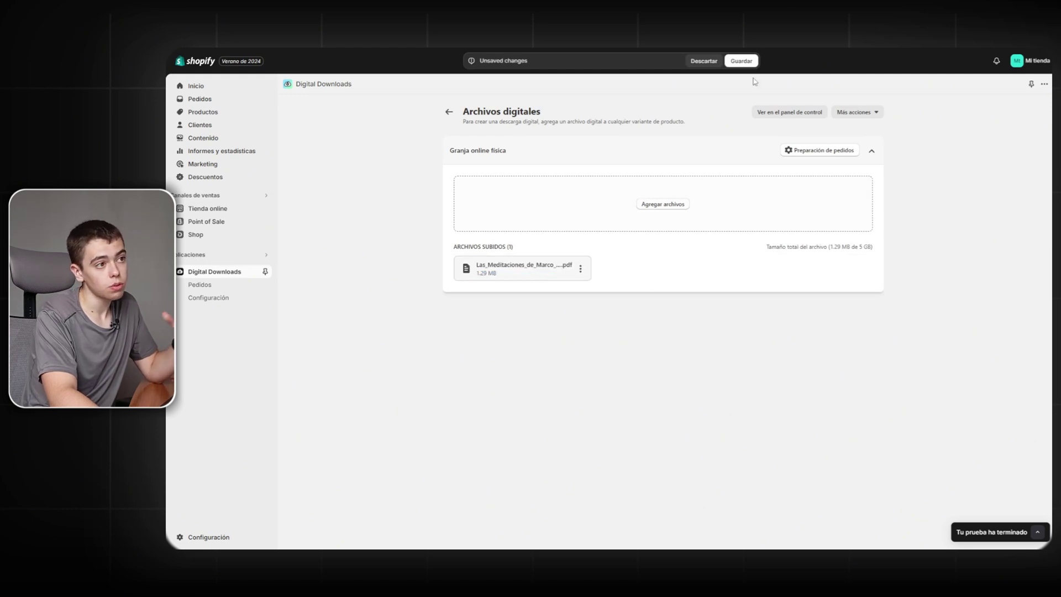
# - Save the PDF attachment on the Granja online física product
pyautogui.click(734, 62)
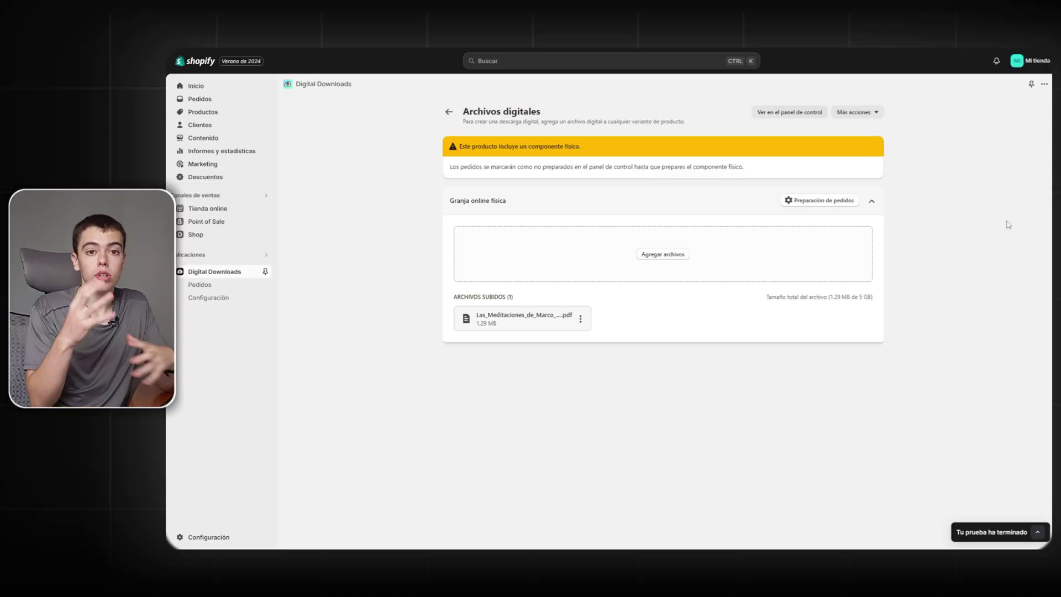
# - Set Granja online física's order fulfilment to send files manually and limit downloads to a maximum of 3
pyautogui.click(841, 201)
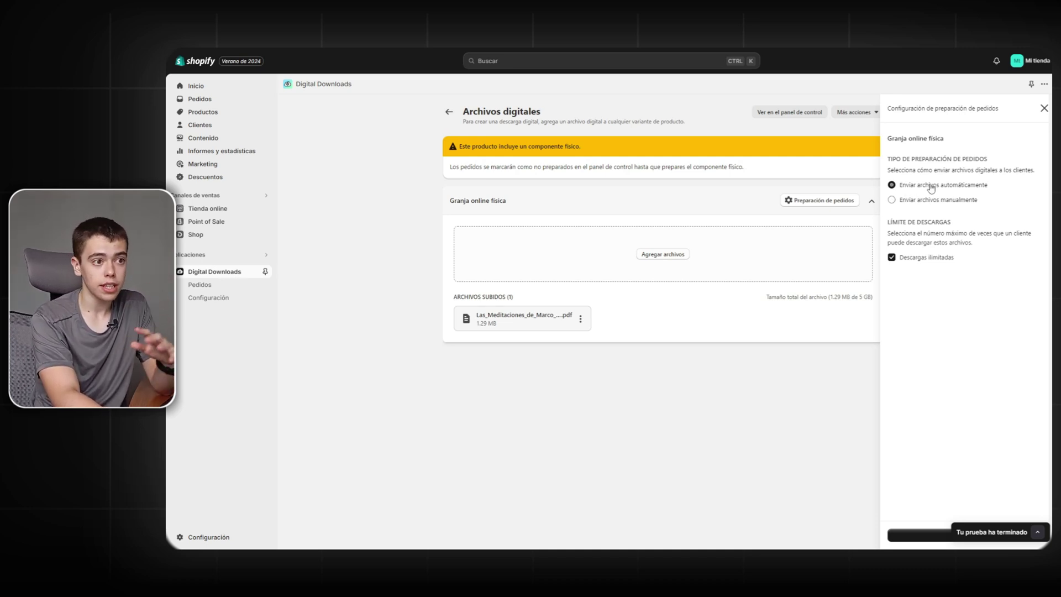
pyautogui.click(933, 201)
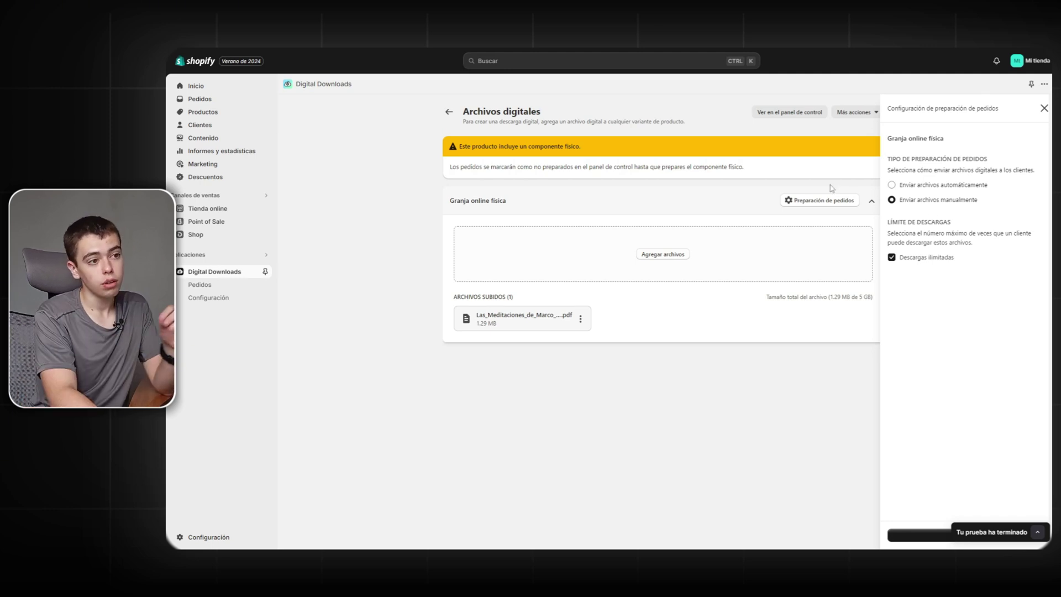
pyautogui.click(891, 257)
pyautogui.click(922, 287)
pyautogui.write('1')
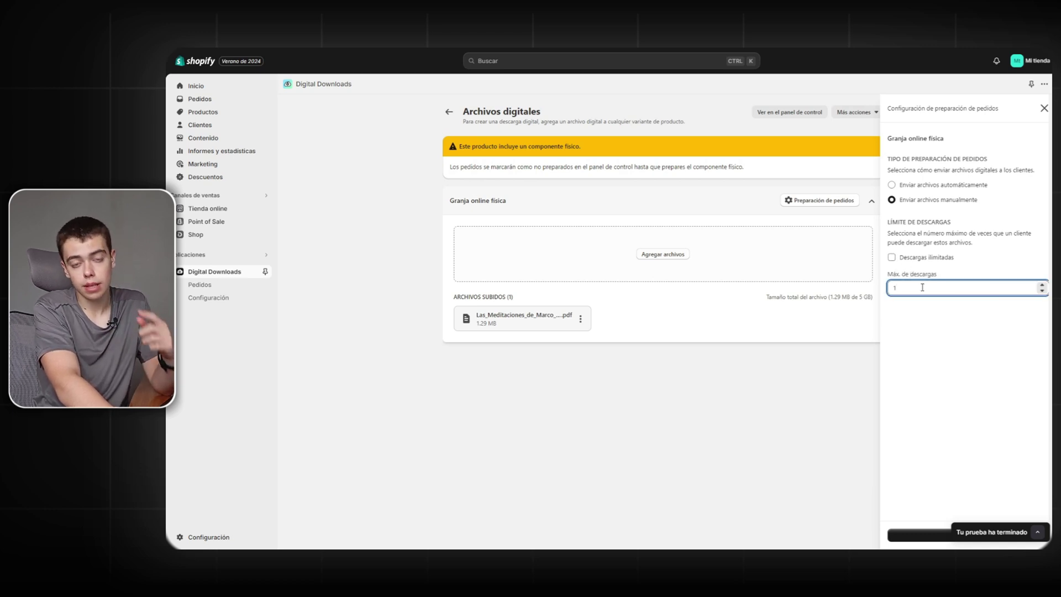
pyautogui.click(1042, 285)
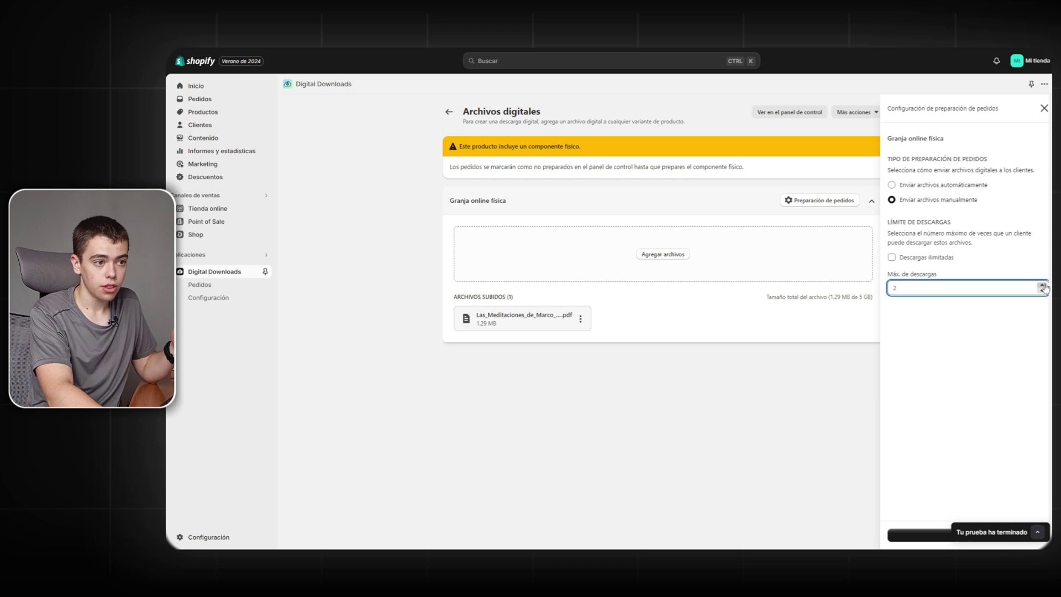
pyautogui.click(1020, 326)
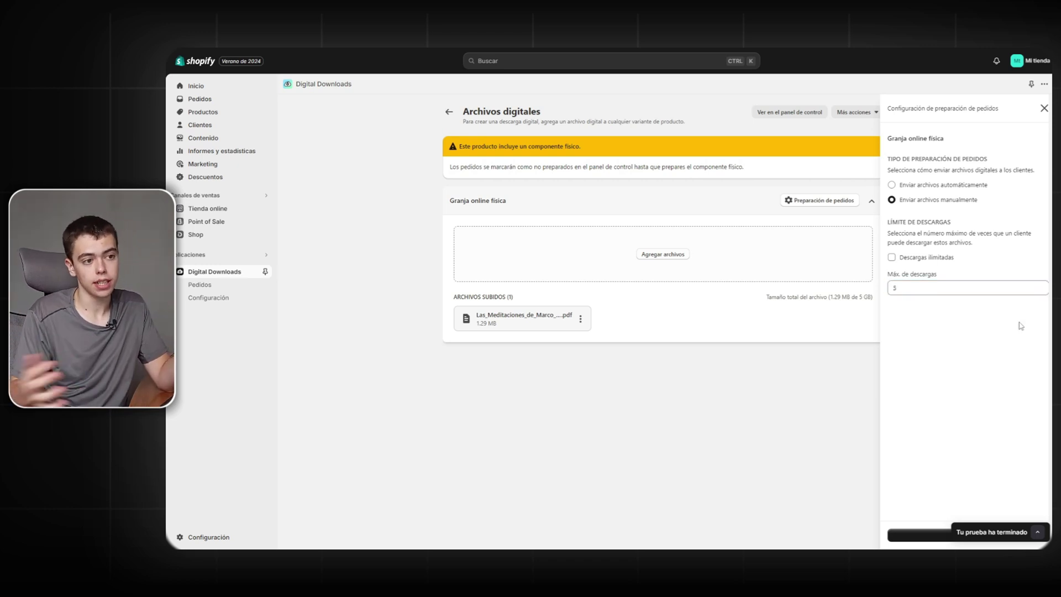
# - Switch the fulfilment settings back to unlimited downloads and automatic file sending, and close them
pyautogui.click(916, 257)
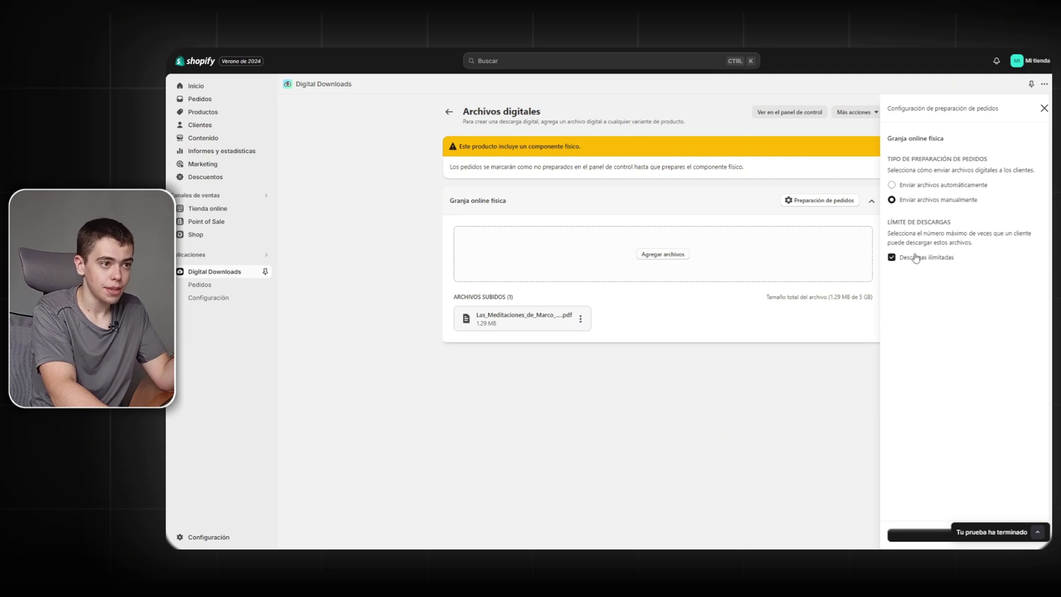
pyautogui.click(928, 188)
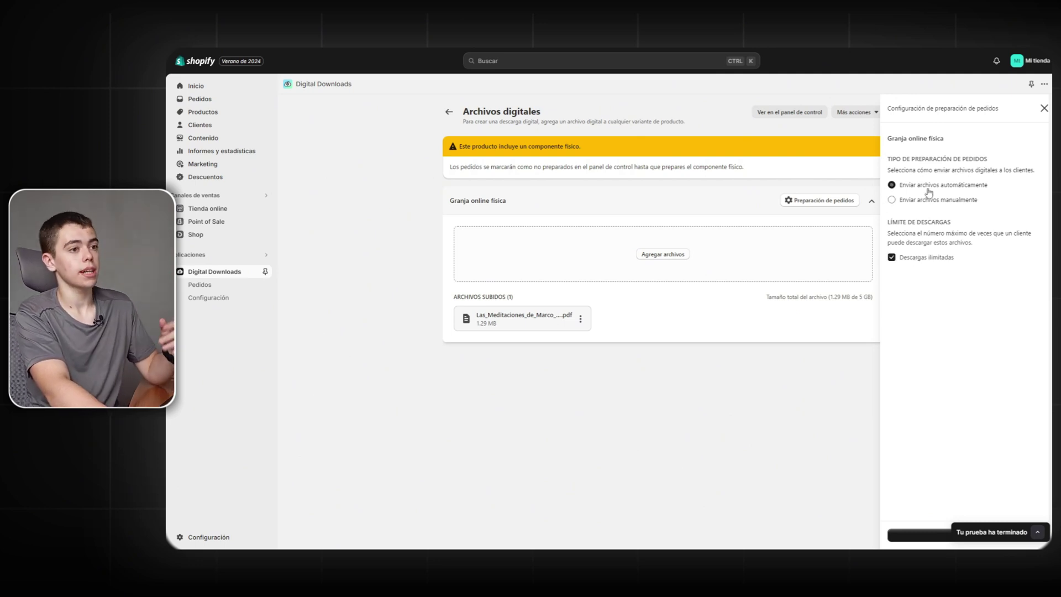
pyautogui.click(1043, 108)
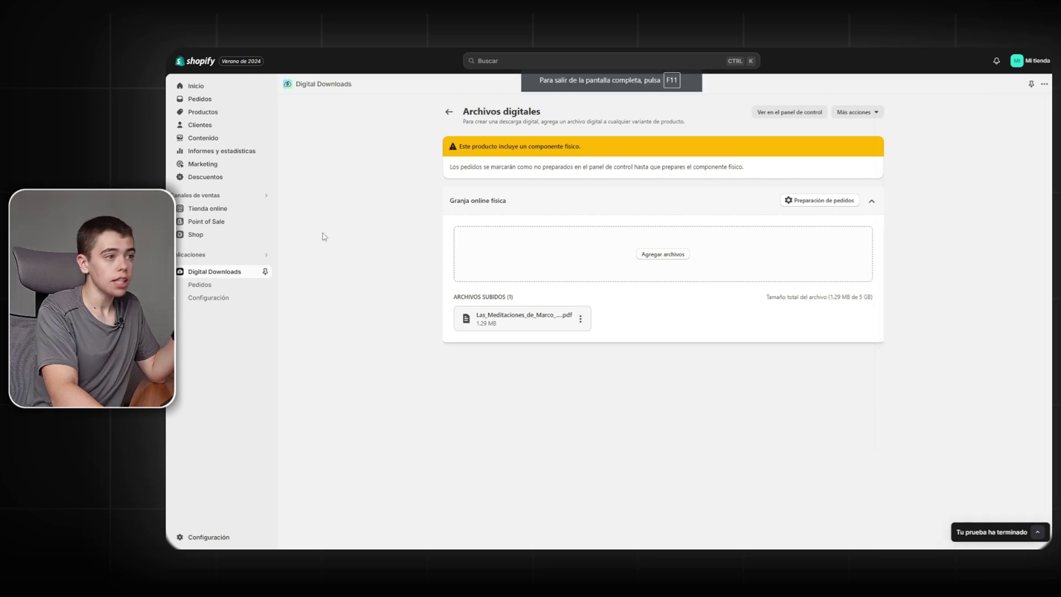
# - View the online store and open the Granja online física product page from the featured products
pyautogui.click(265, 210)
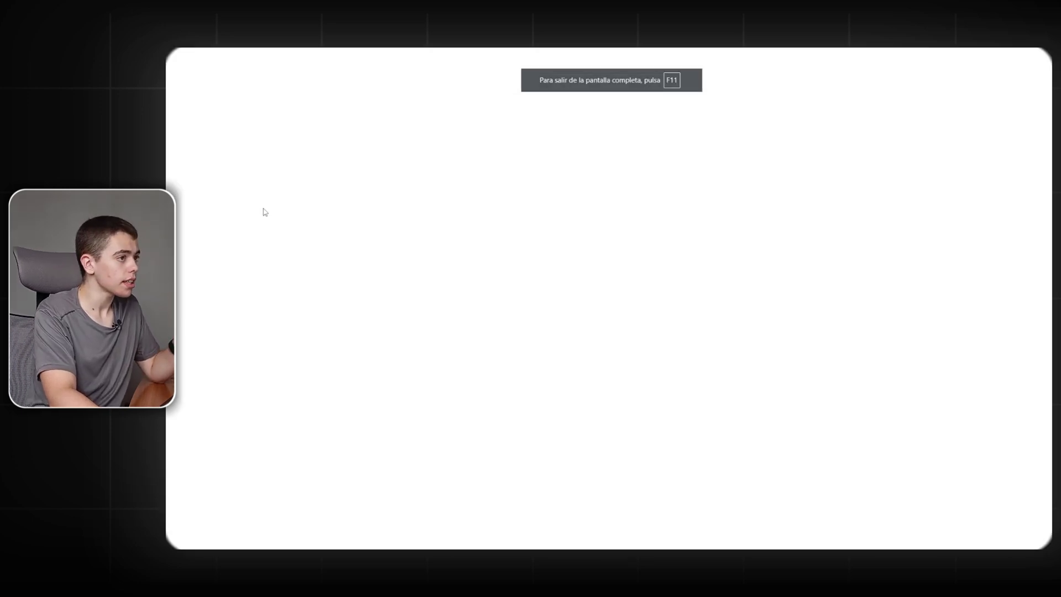
pyautogui.scroll(-3, 461, 256)
pyautogui.scroll(-1, 382, 363)
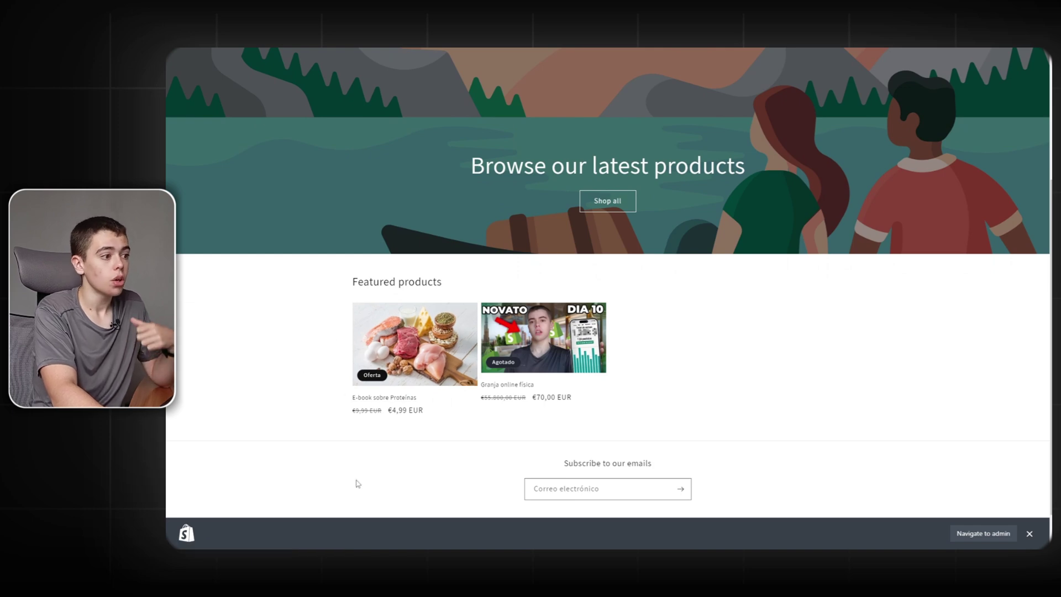
pyautogui.click(503, 387)
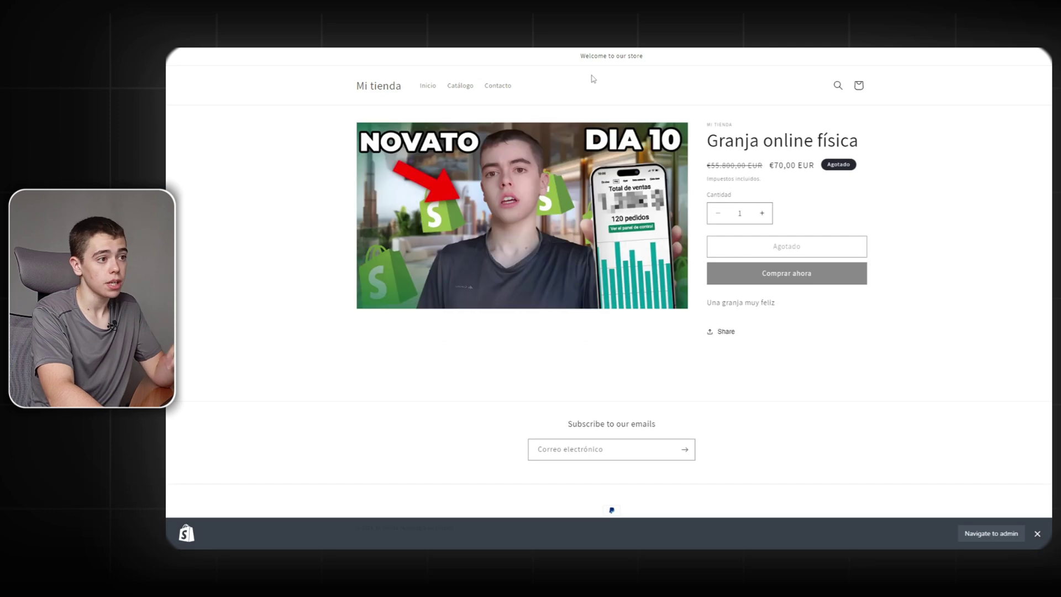